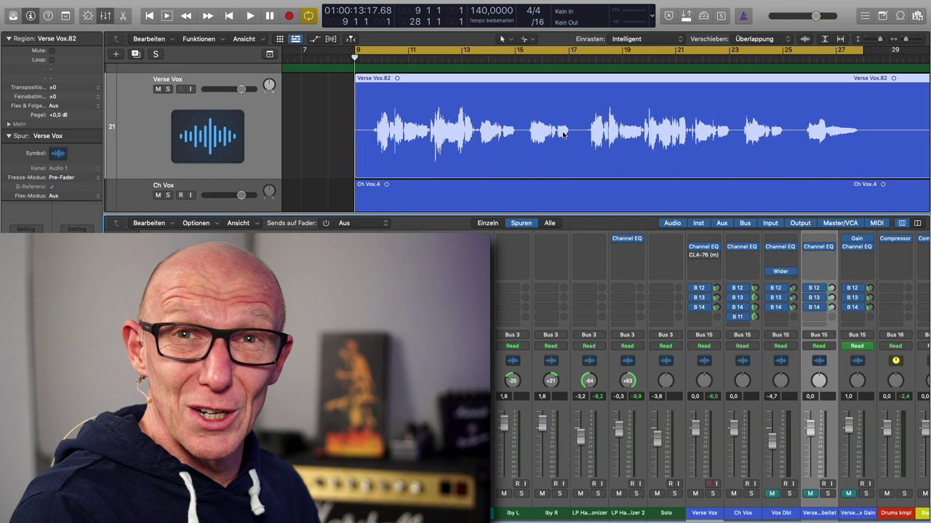
- Play the Verse Vox track in the mix from bar 9 to about bar 17
key("space")
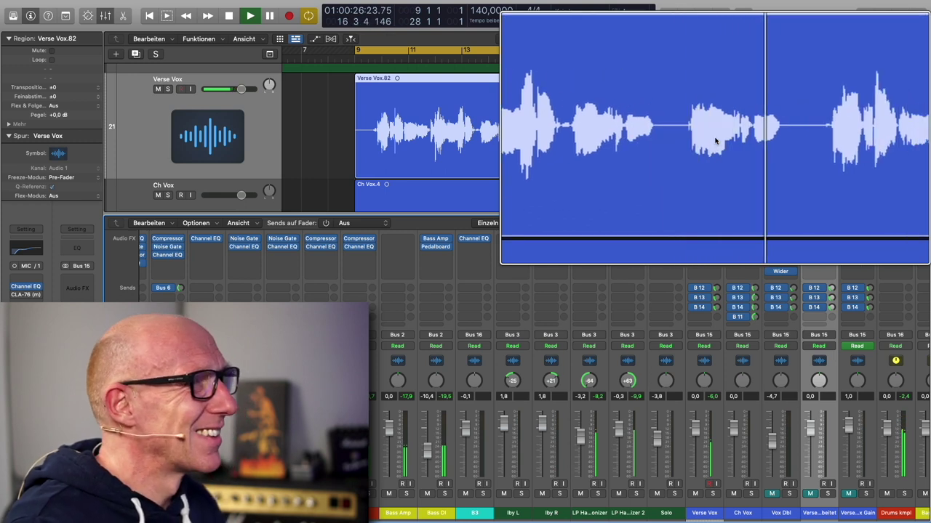
key("space")
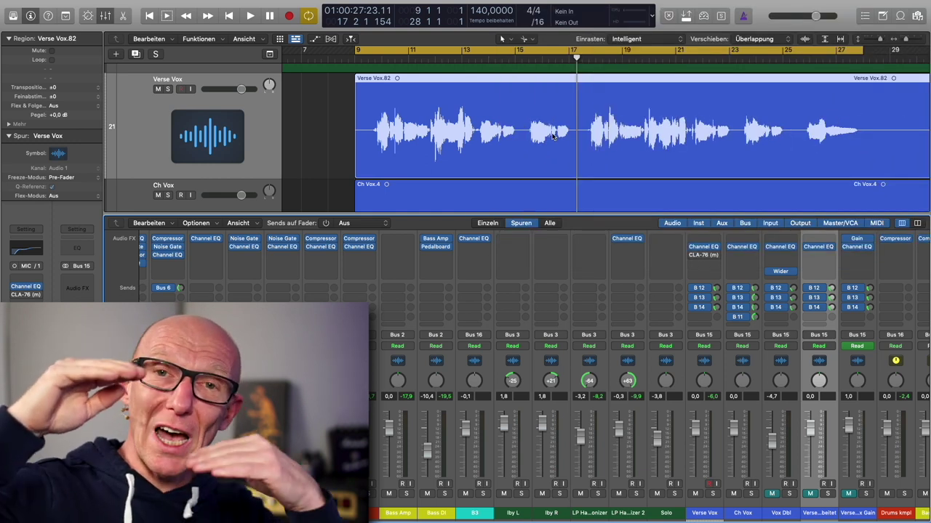
scroll(507, 140, "down", 1)
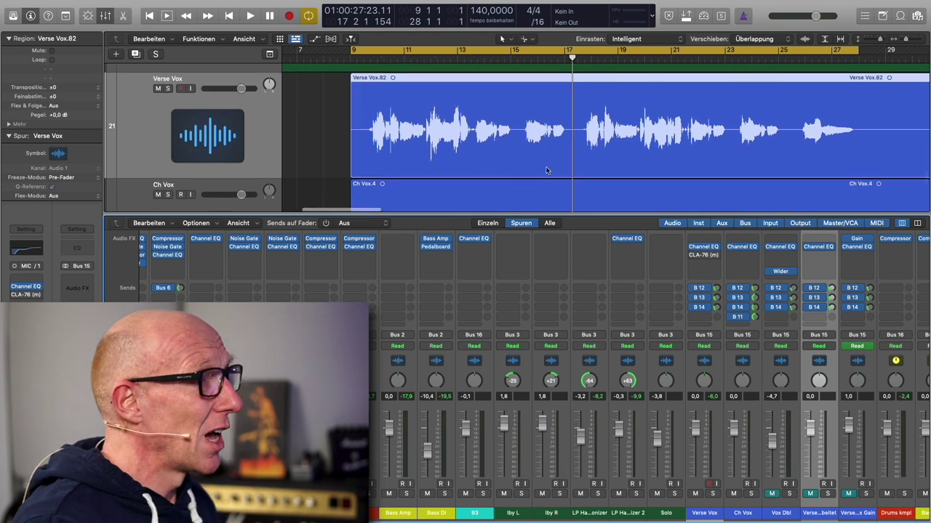
- Enable the CLA-76 compressor on Verse Vox, briefly play the vocal to check the gain reduction, and close the plug-in window
left_click(704, 257)
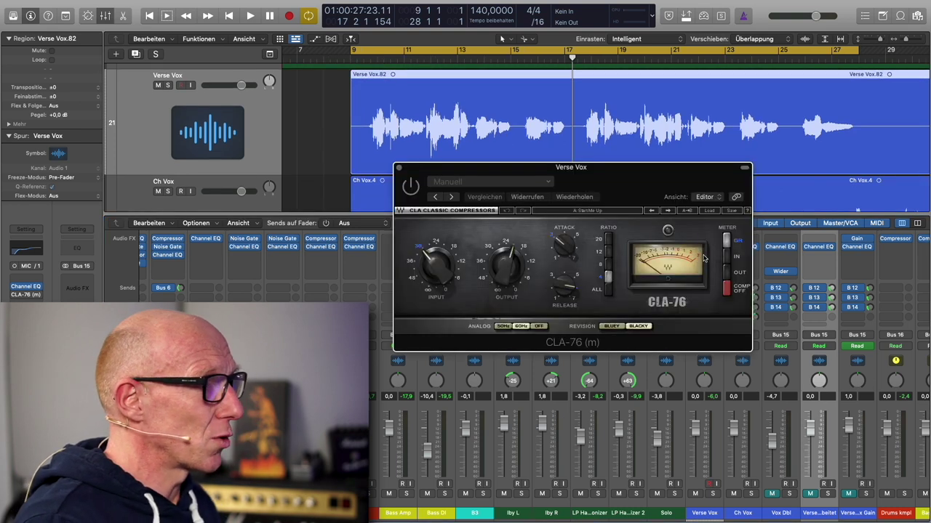
left_click_drag(631, 181, 618, 150)
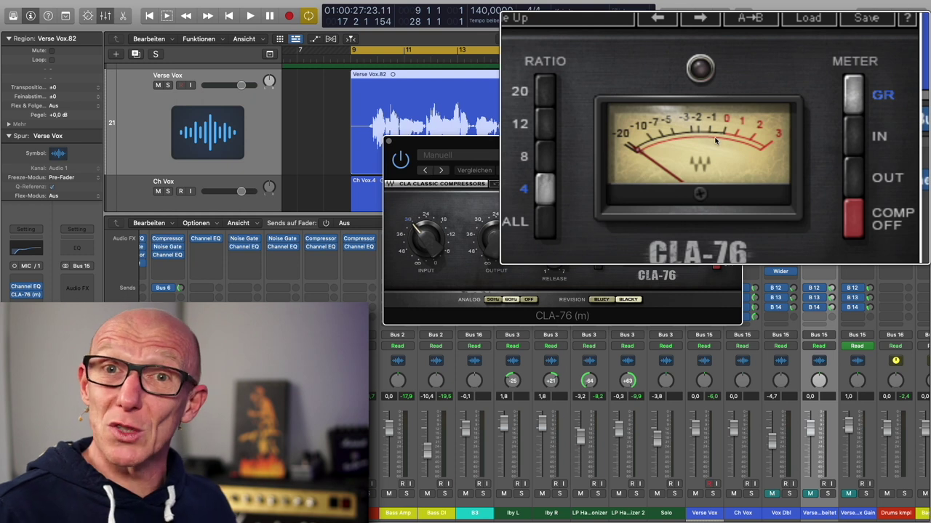
key("space")
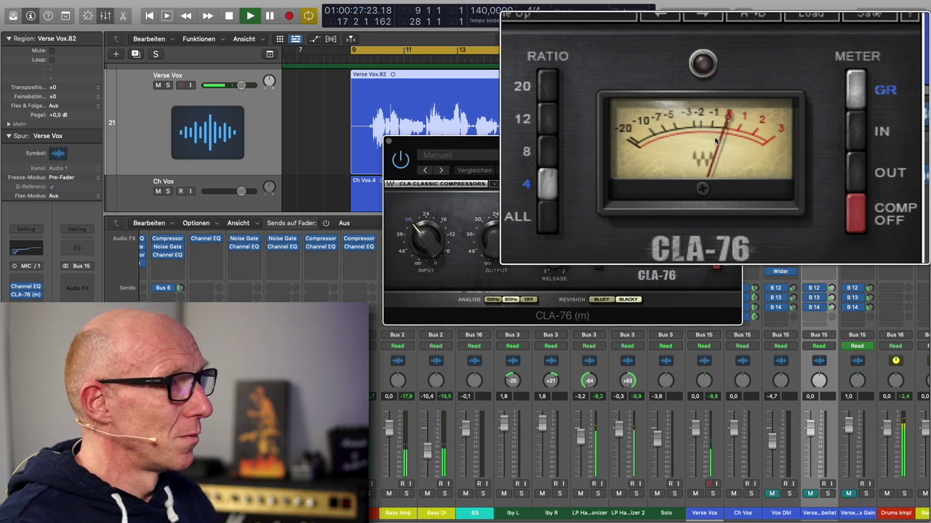
key("space")
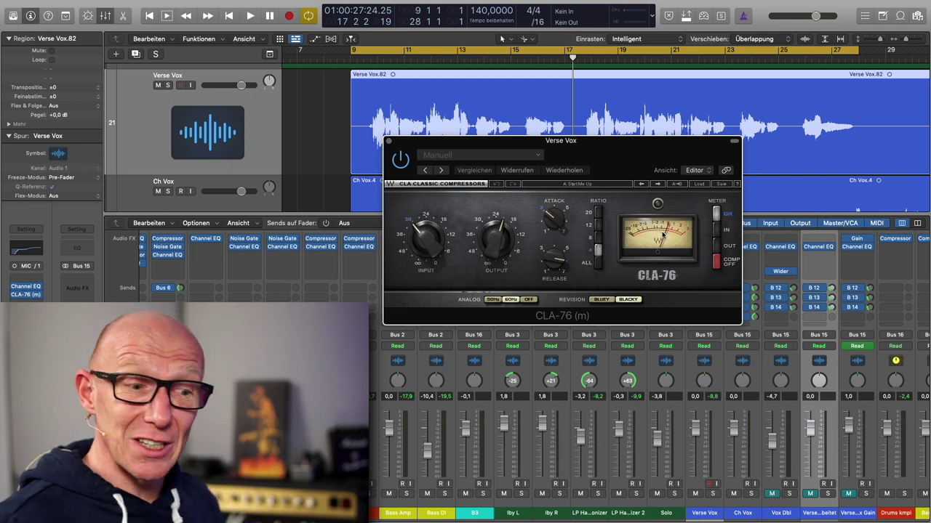
left_click(389, 142)
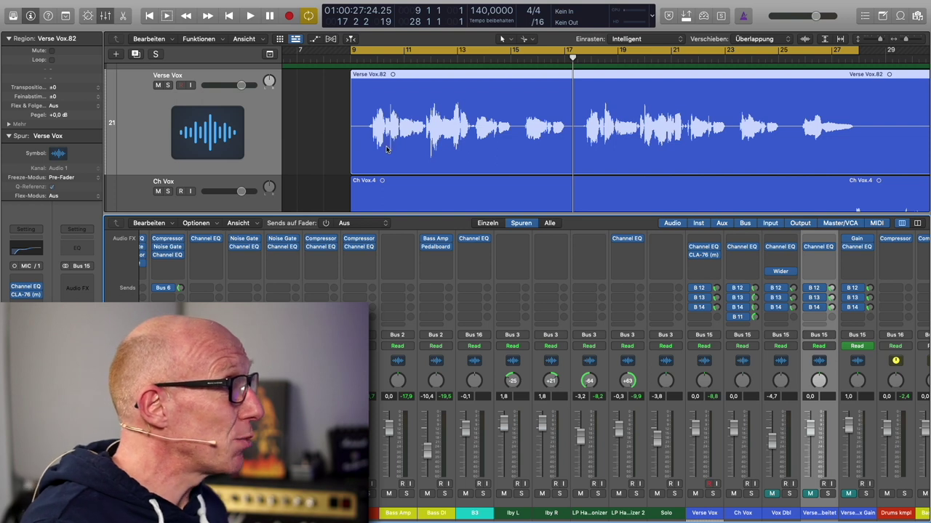
- Isolate the short quiet syllable shortly after bar 10 on Verse Vox with two cuts and set its region gain to +2.5 dB
left_click_drag(342, 120, 662, 133)
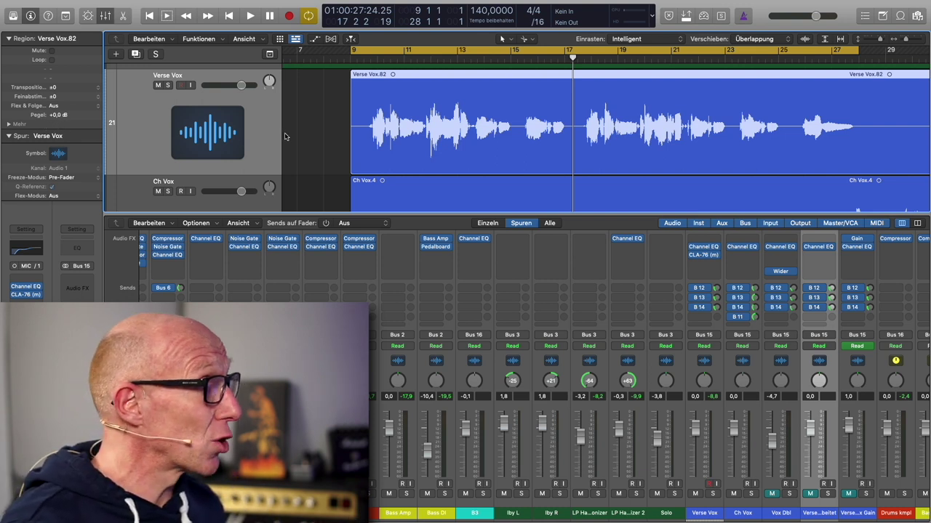
scroll(369, 133, "up", 6)
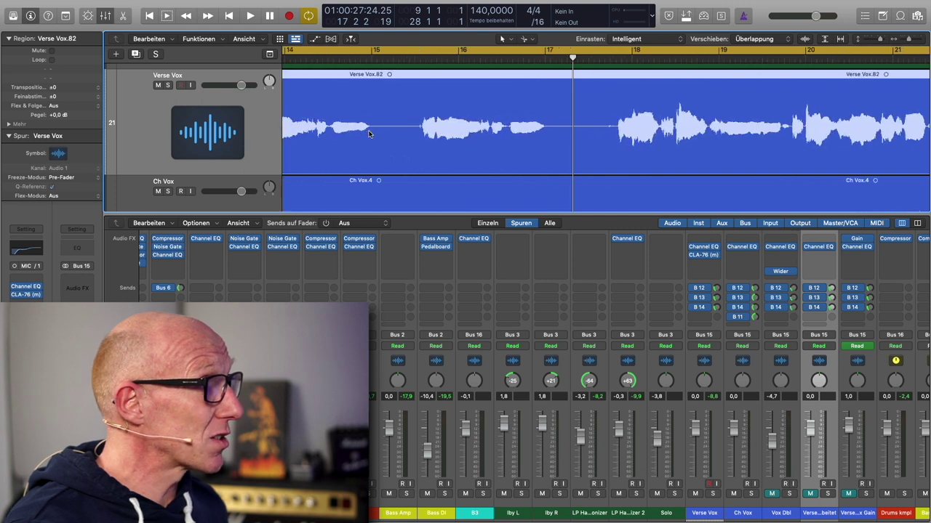
scroll(368, 133, "left", 5)
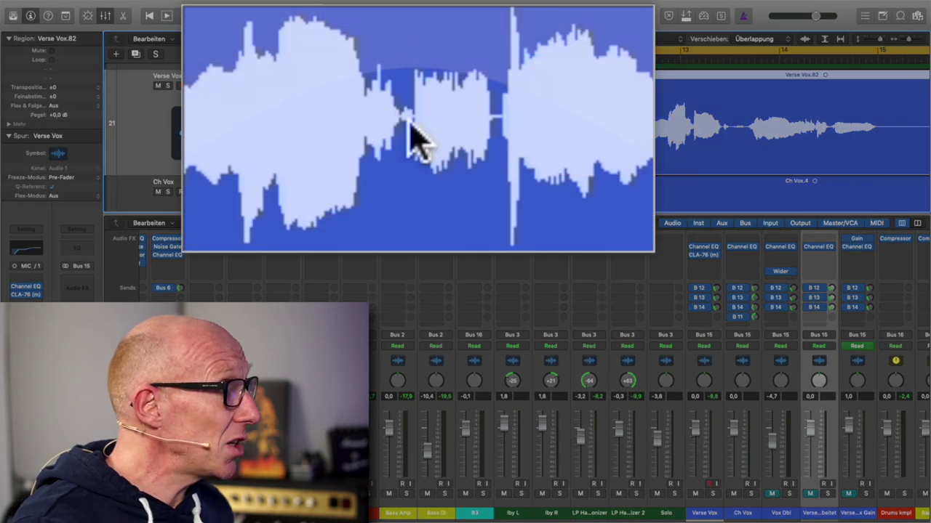
scroll(413, 138, "left", 1)
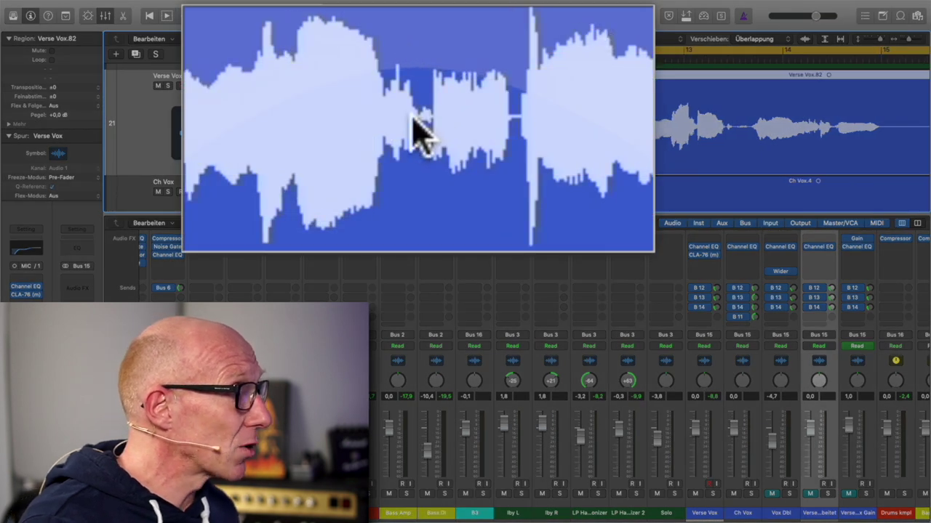
left_click(424, 138)
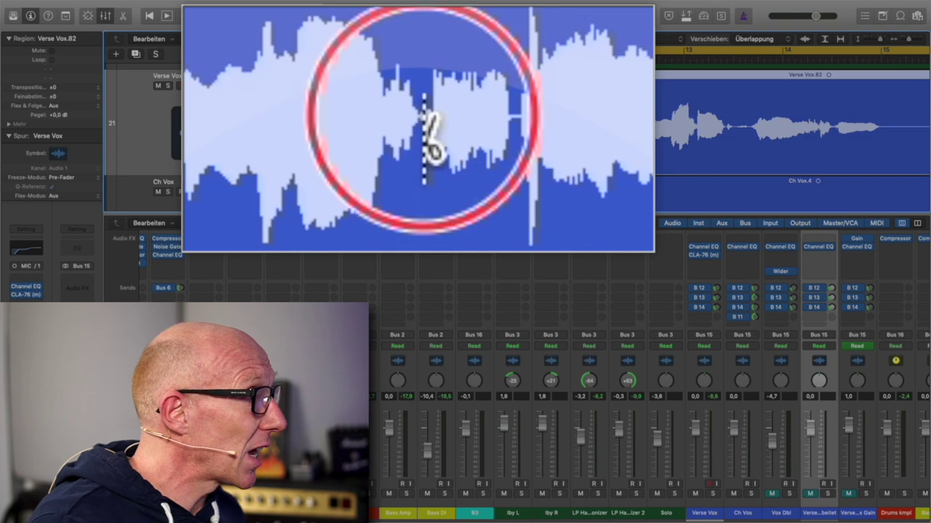
left_click(515, 138)
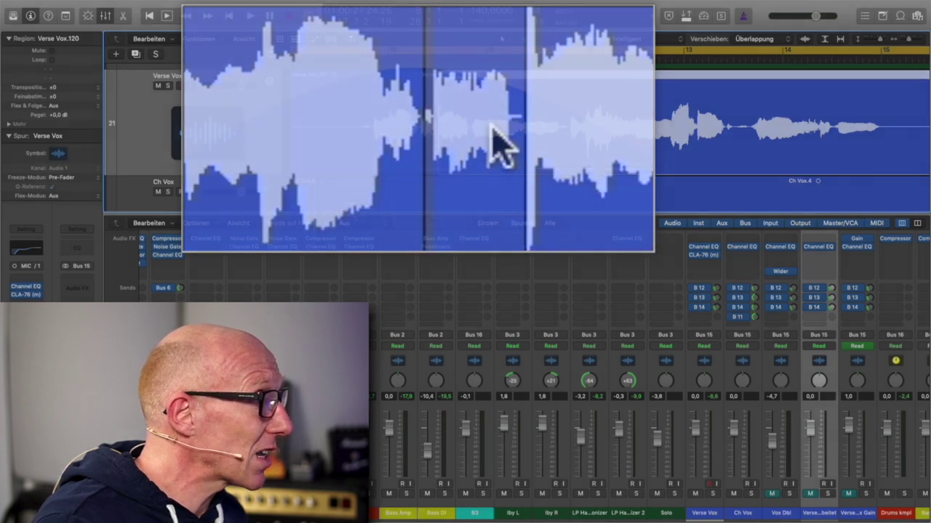
left_click(427, 131)
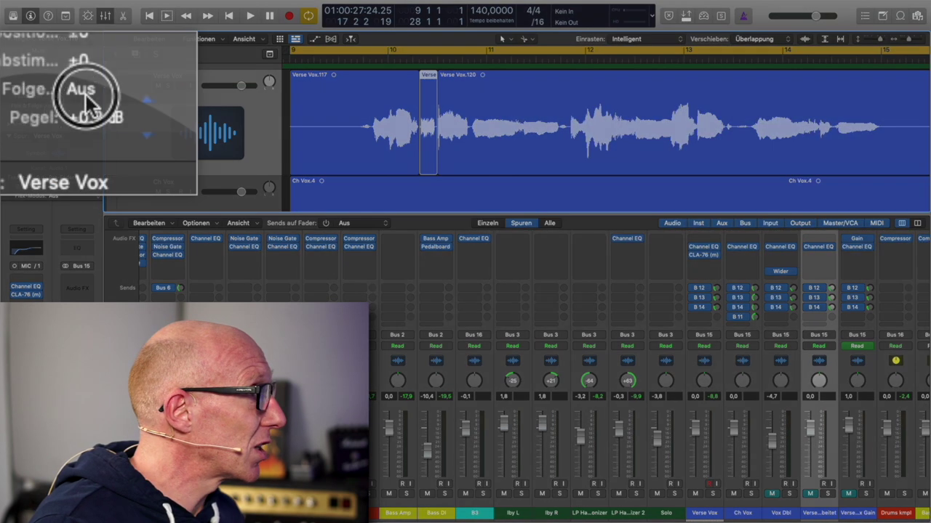
left_click_drag(60, 114, 61, 97)
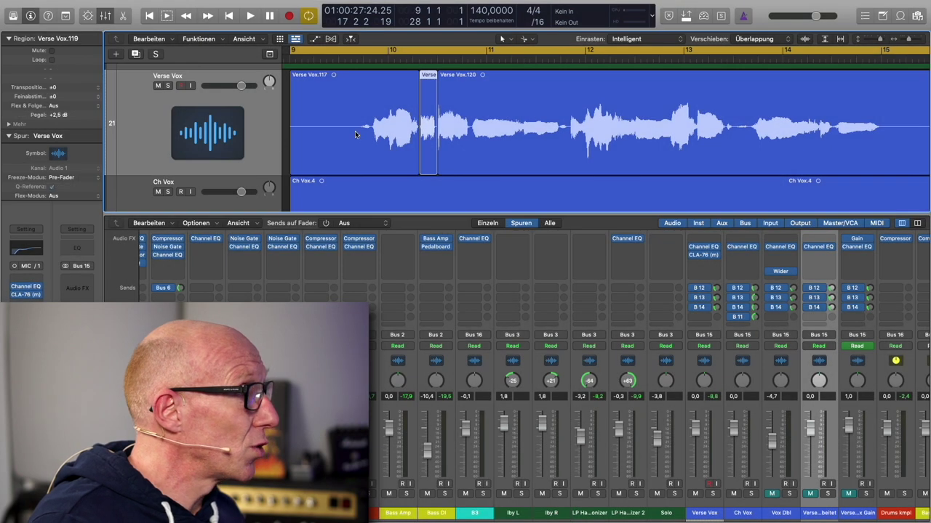
- Split Verse Vox right before the first sung word ahead of bar 10 and set that word's region gain to -2.0 dB
left_click(391, 131)
left_click(369, 128, "super")
left_click(396, 128)
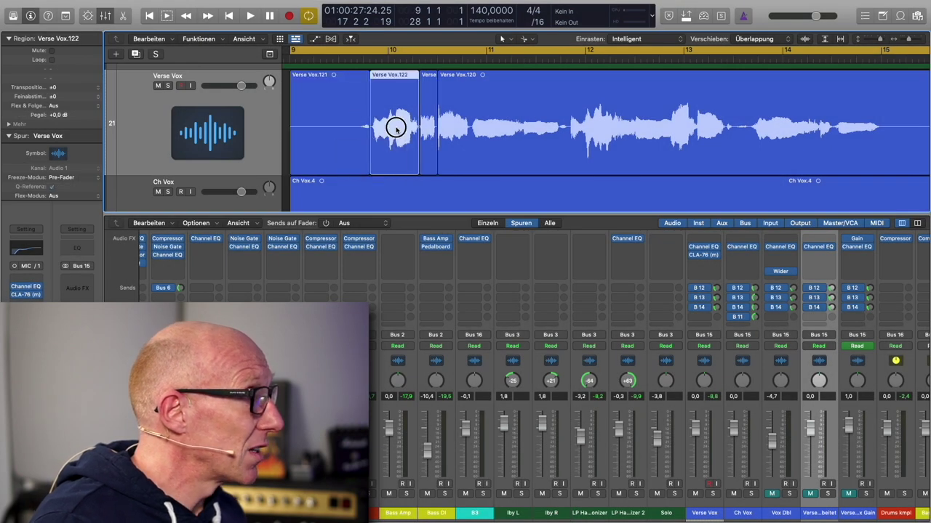
left_click_drag(55, 116, 63, 157)
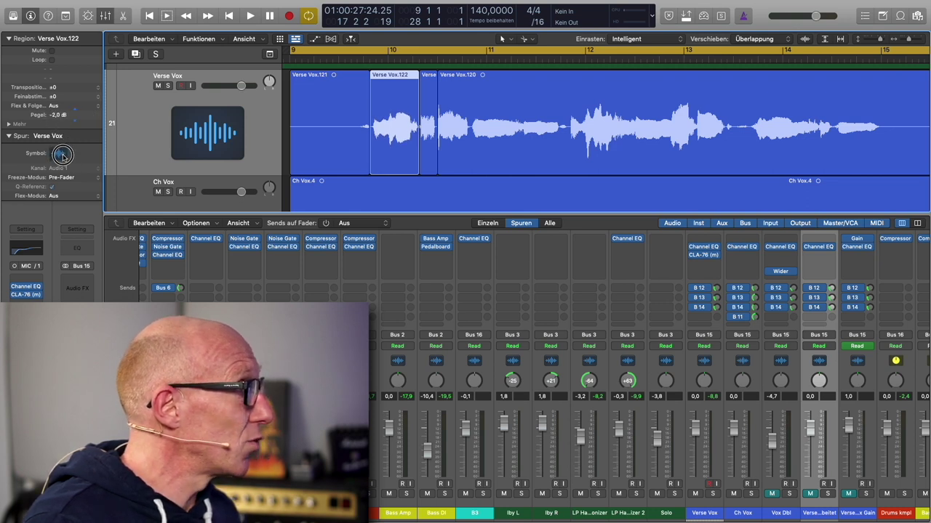
- Split the following Verse Vox phrase shortly before bar 11, at position 11 2 3 1, and again shortly before bar 12
left_click(471, 135, "super")
left_click(524, 134, "super")
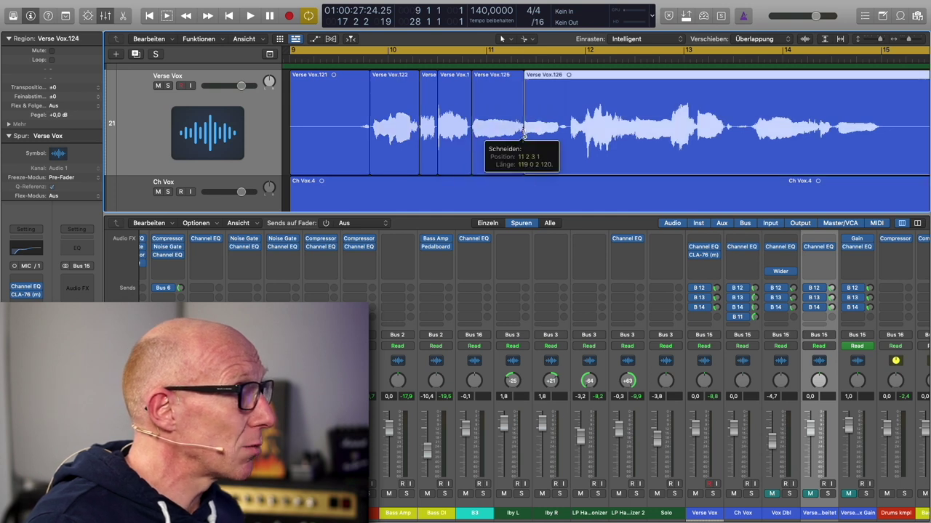
left_click(562, 131, "super")
- Set the gain of the Verse Vox region around bar 11 to +1.5 dB and the next region's gain to +2.5 dB
left_click(501, 129)
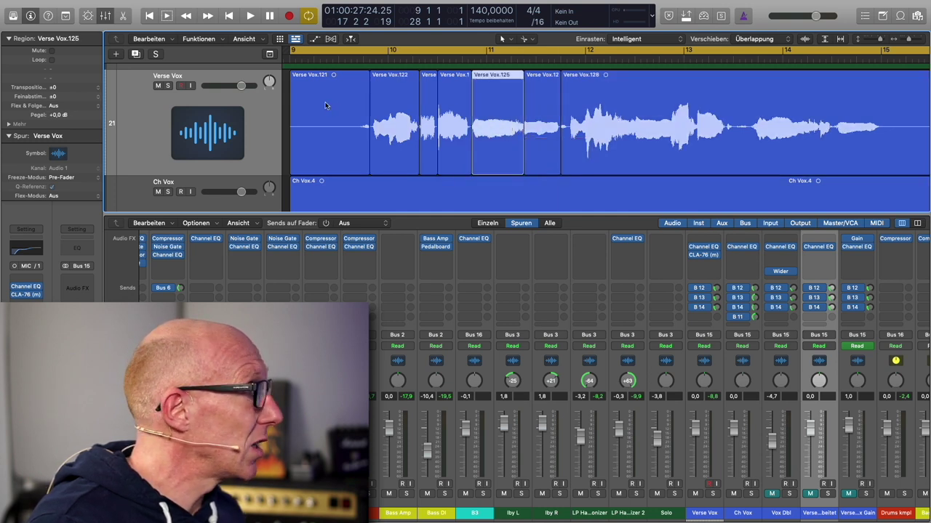
left_click_drag(60, 115, 60, 81)
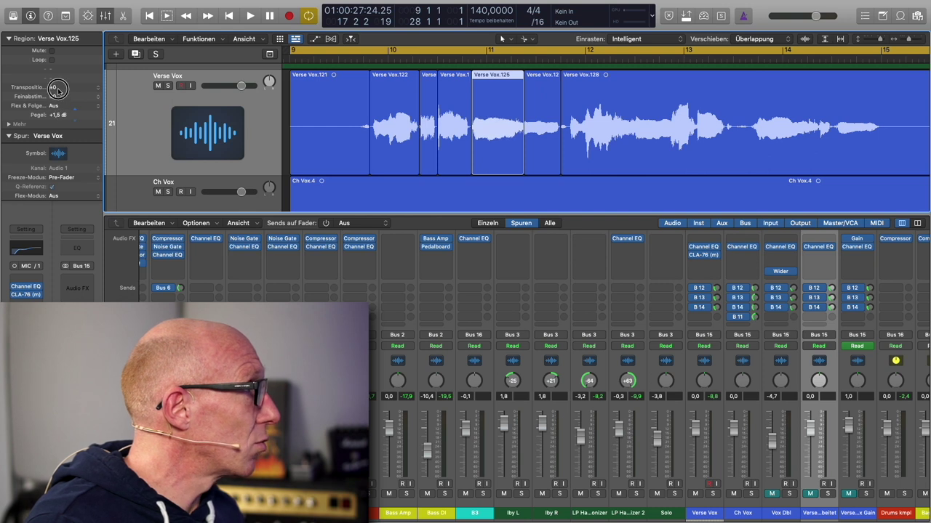
left_click(543, 137)
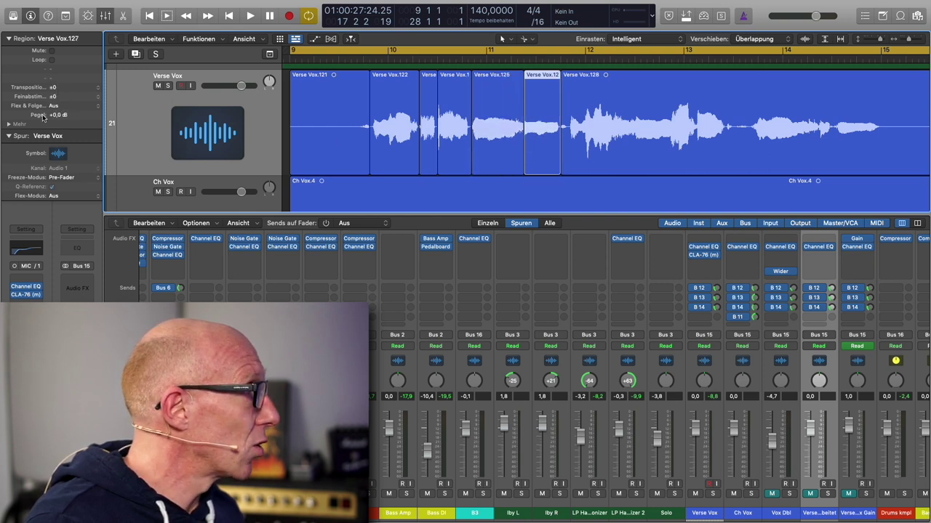
left_click_drag(55, 114, 52, 68)
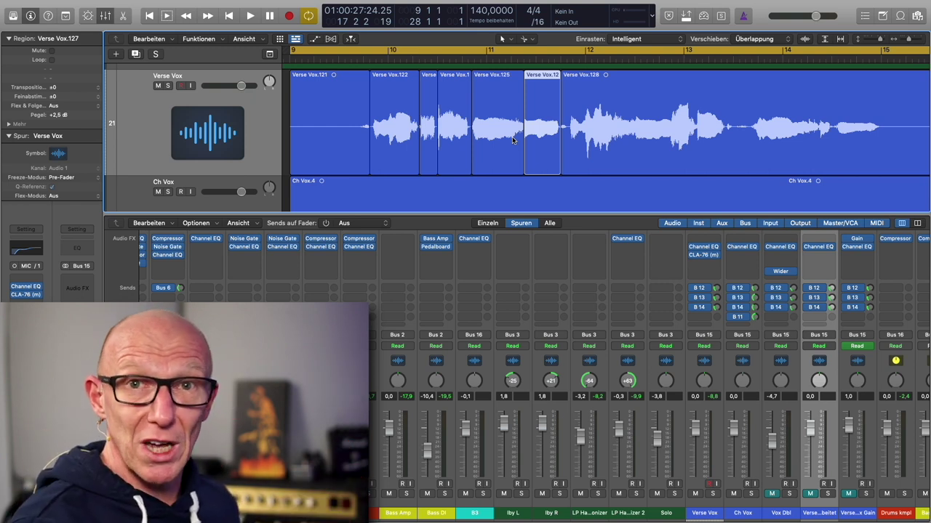
- Mute the Verse Vox track and unmute the Verse Vox bearbeitet track
left_click(158, 86)
scroll(313, 143, "down", 5)
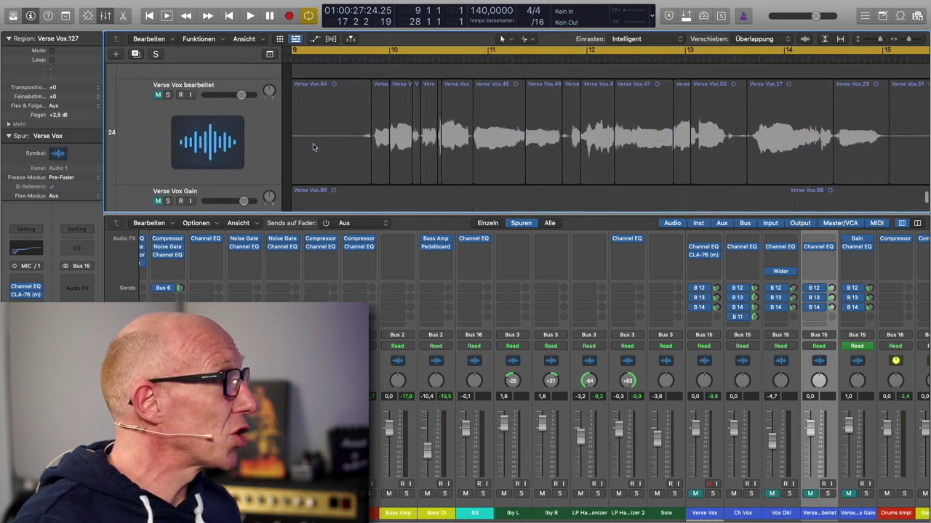
left_click(158, 95)
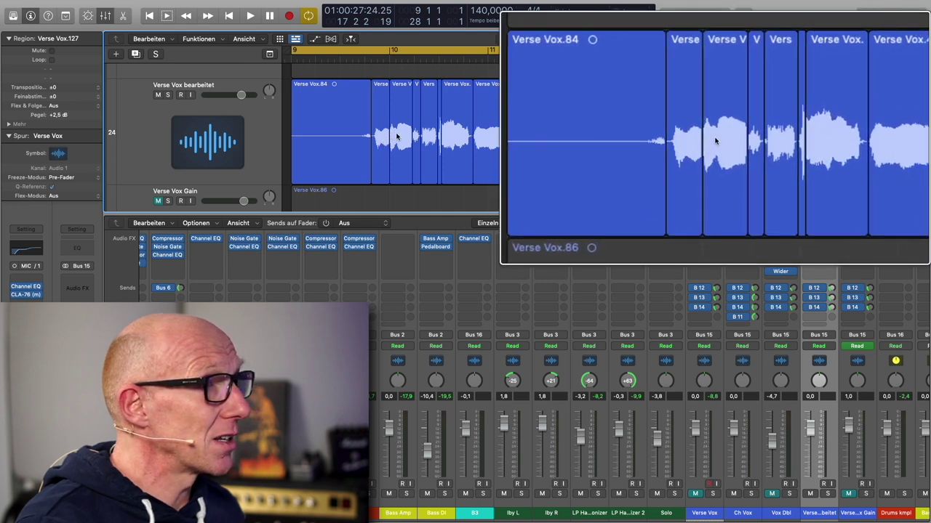
- Examine the cuts on Verse Vox bearbeitet and check the gain of each short region from before bar 10 to bar 11
scroll(431, 140, "left", 3)
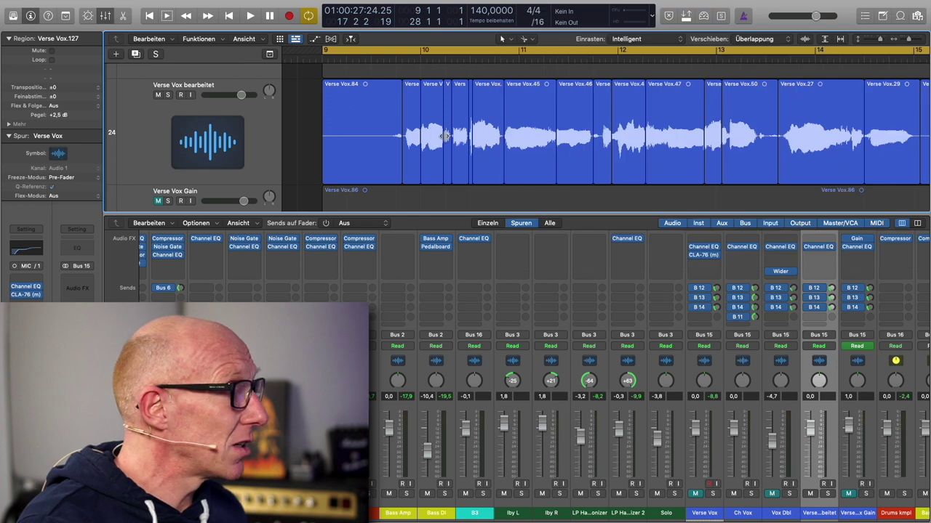
key("z")
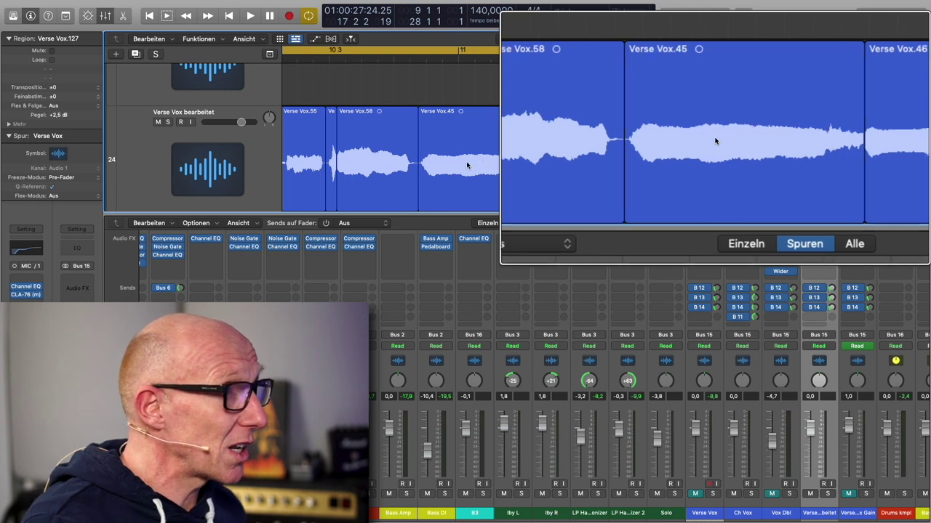
key("super+Left")
key("super+Left")
key("super+Left")
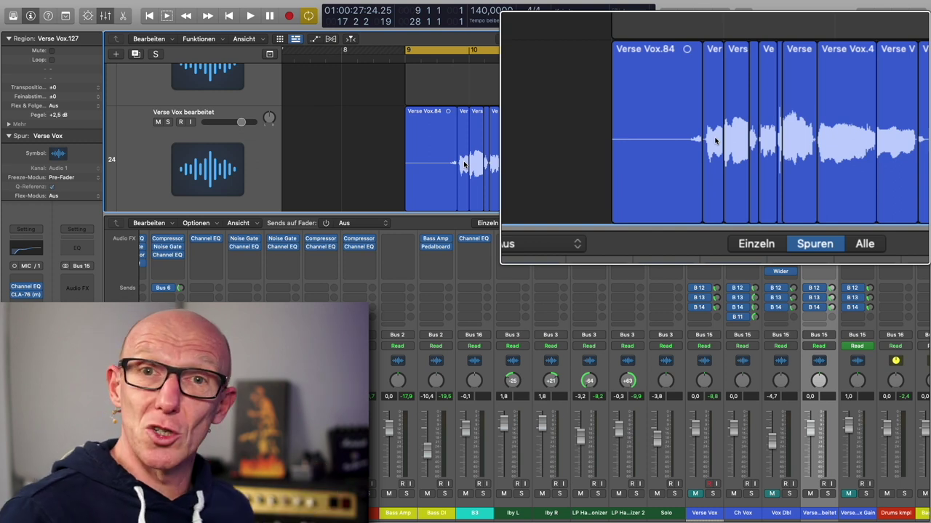
scroll(464, 164, "right", 3)
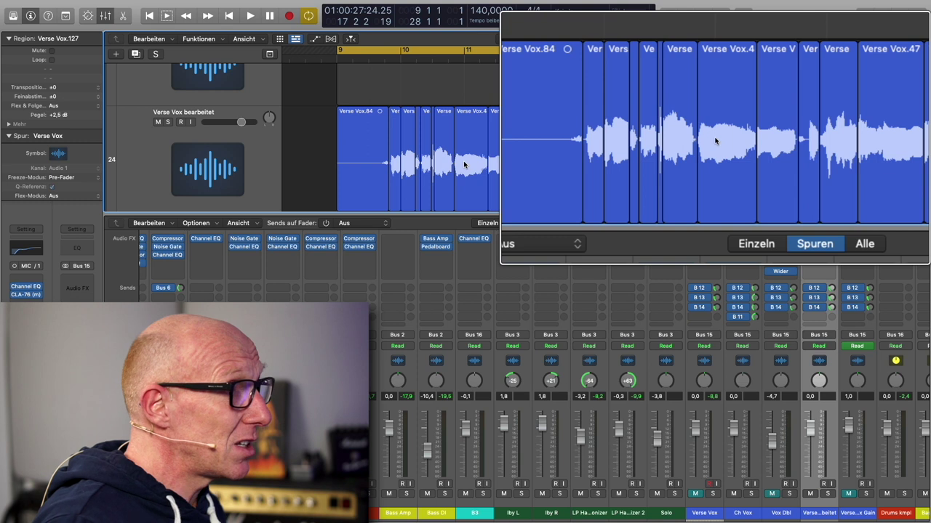
left_click(393, 168)
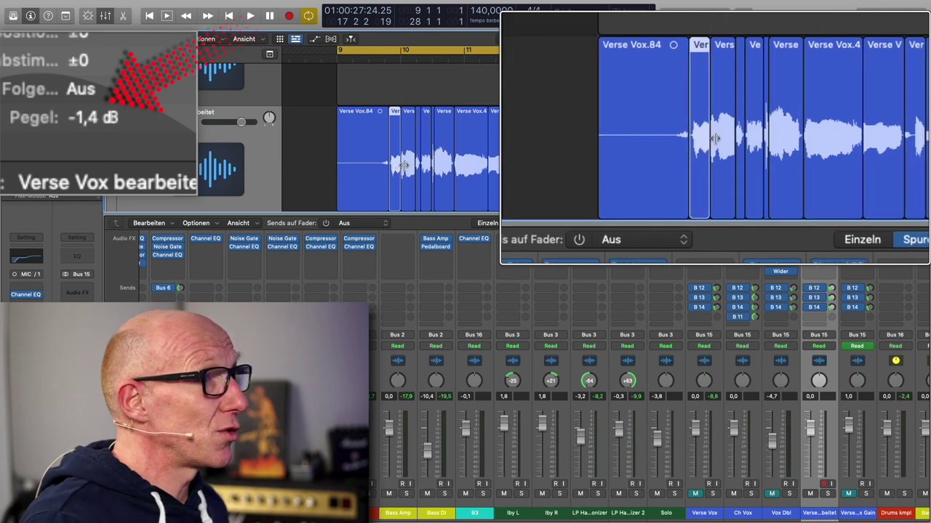
left_click(406, 166)
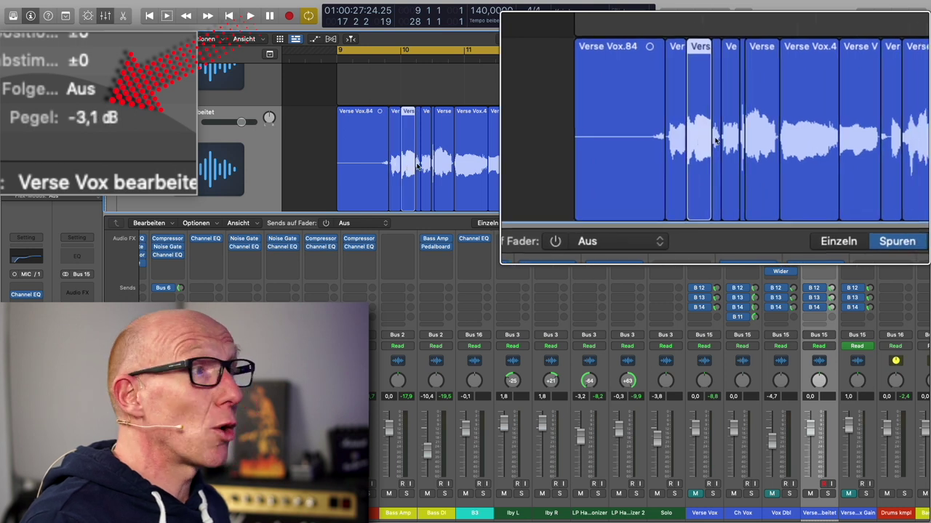
left_click(419, 165)
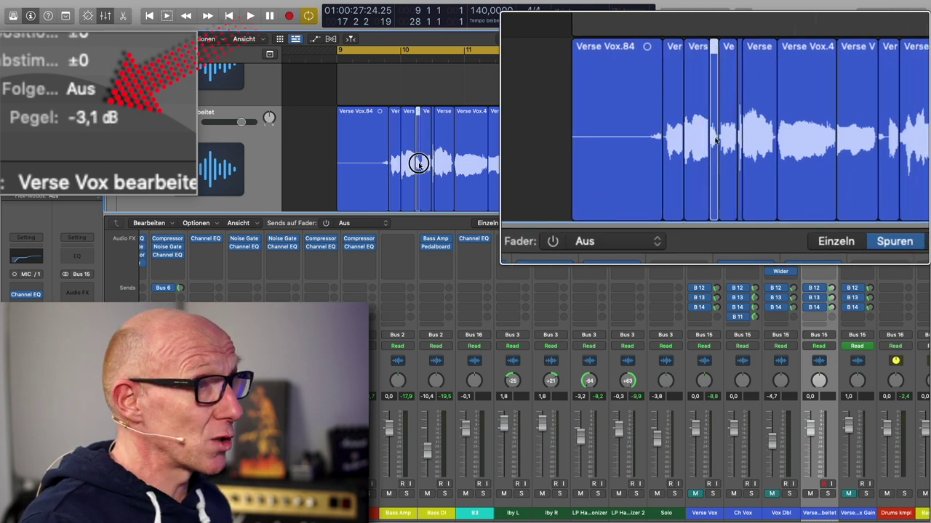
left_click(426, 165)
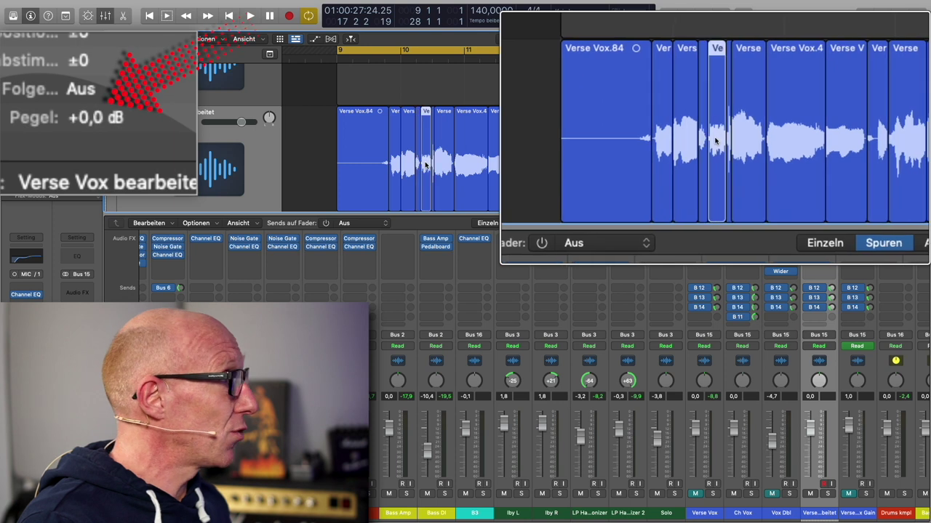
left_click(432, 164)
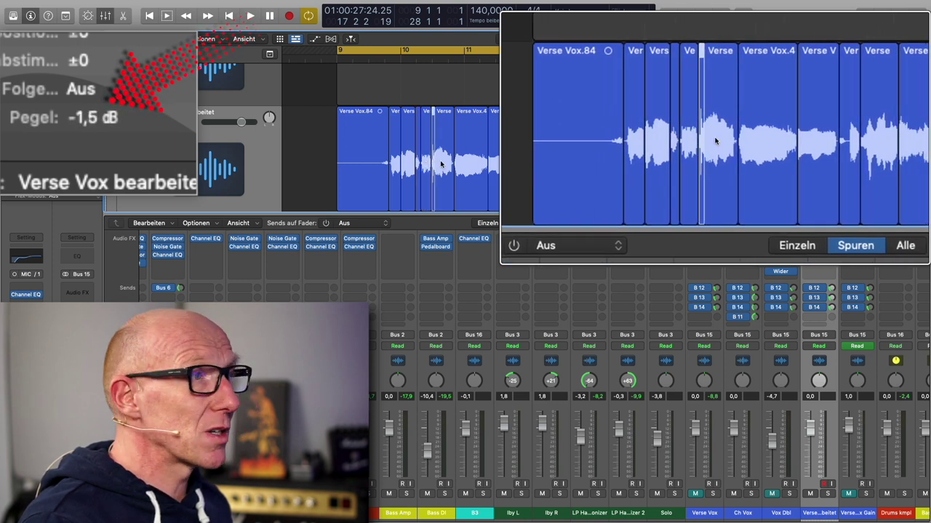
left_click(442, 161)
left_click(466, 161)
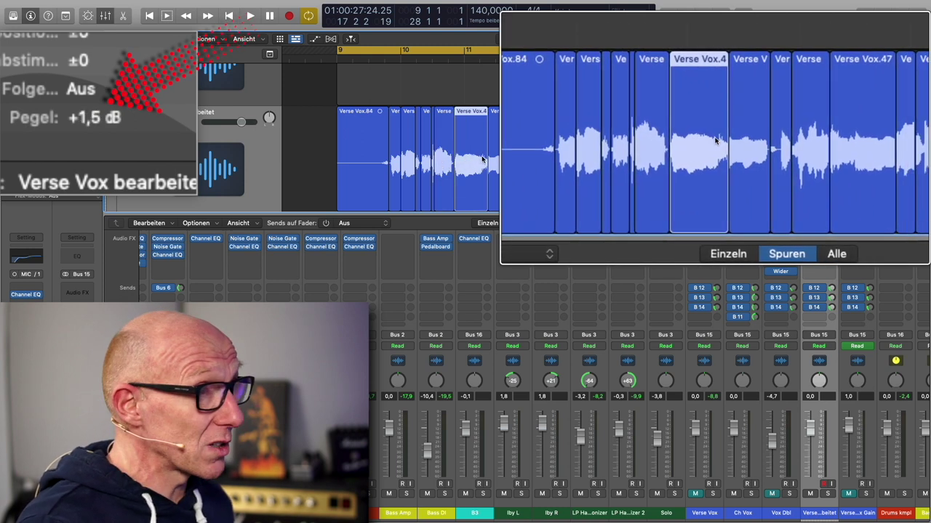
- Check the gain of each consecutive Verse Vox bearbeitet region from just after bar 11 to the short phrase before bar 15
left_click(493, 160)
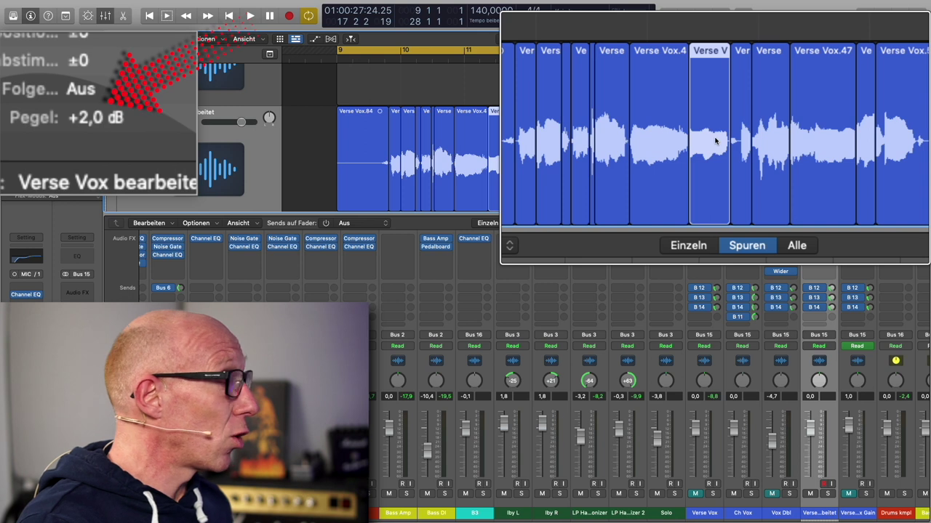
left_click(520, 160)
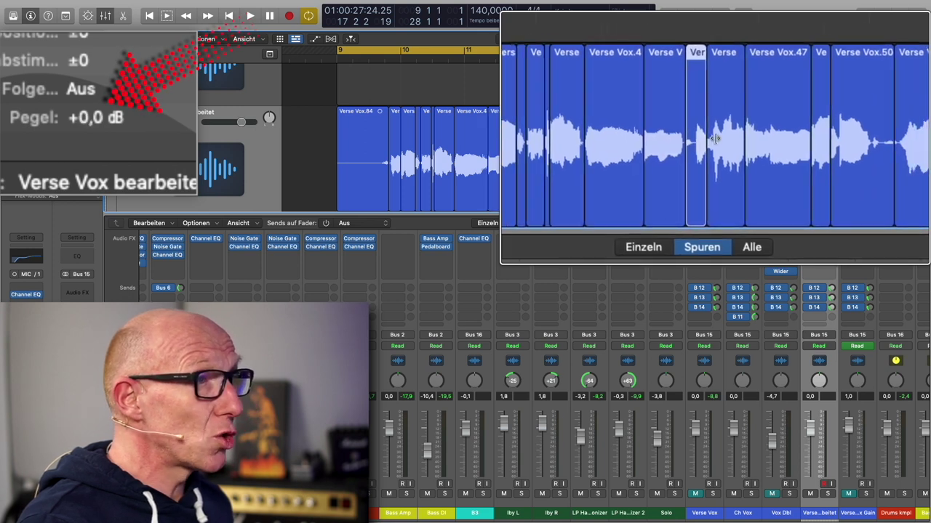
left_click(537, 160)
left_click(714, 140)
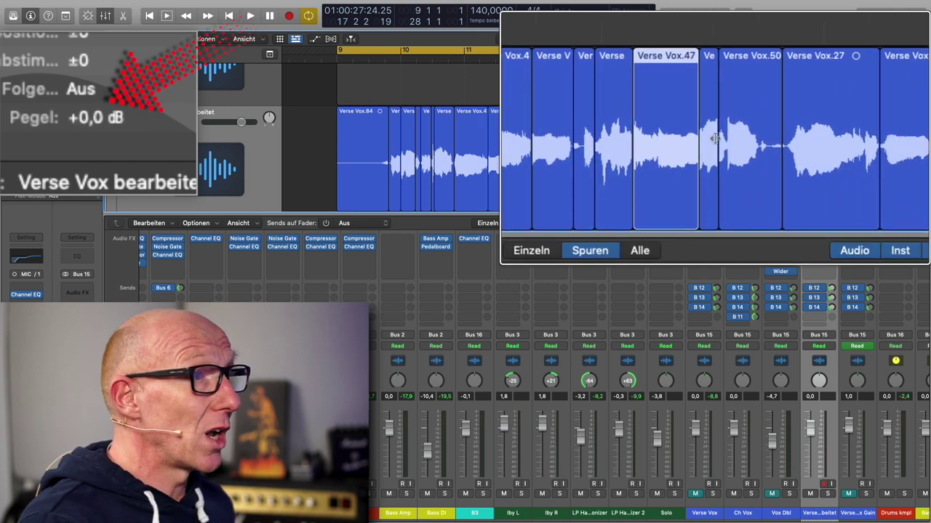
left_click(715, 140)
left_click(715, 141)
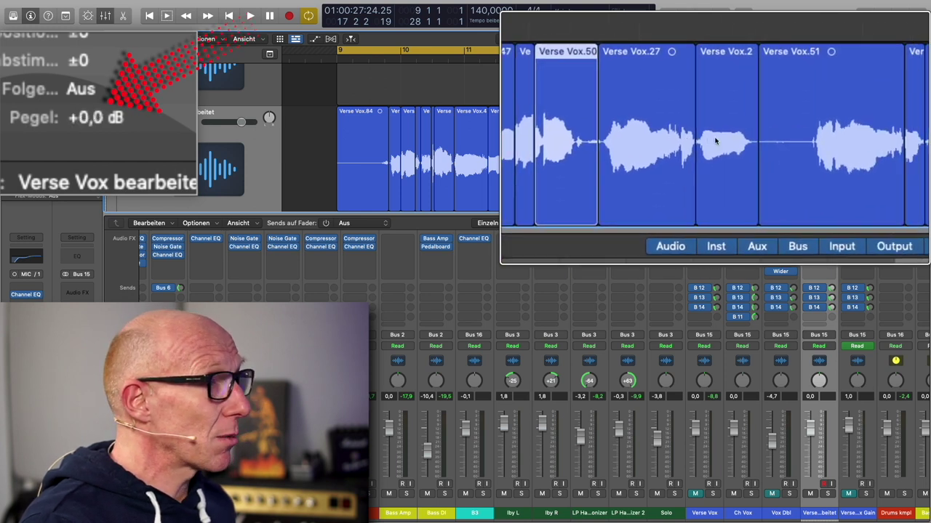
left_click(714, 140)
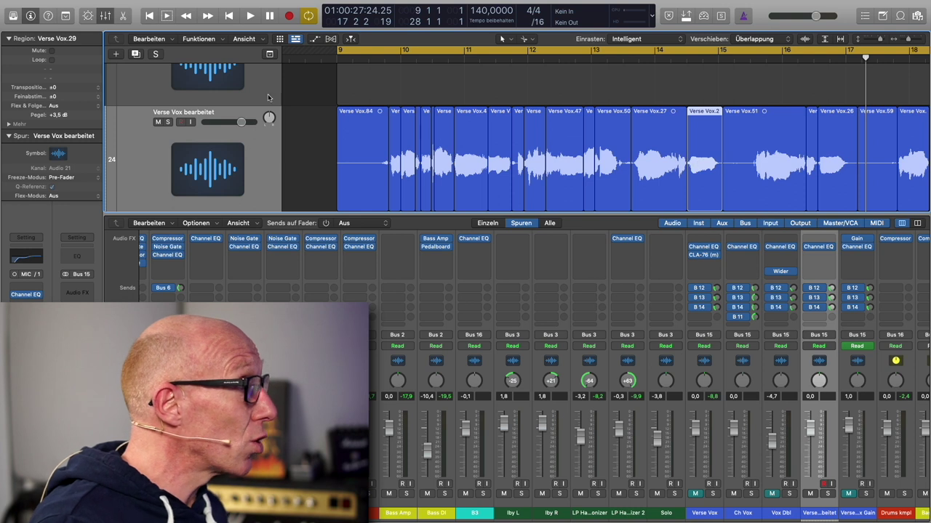
- Solo the Verse Vox bearbeitet track and listen to the edited vocal from the middle of bar 9 to bar 15
left_click(168, 122)
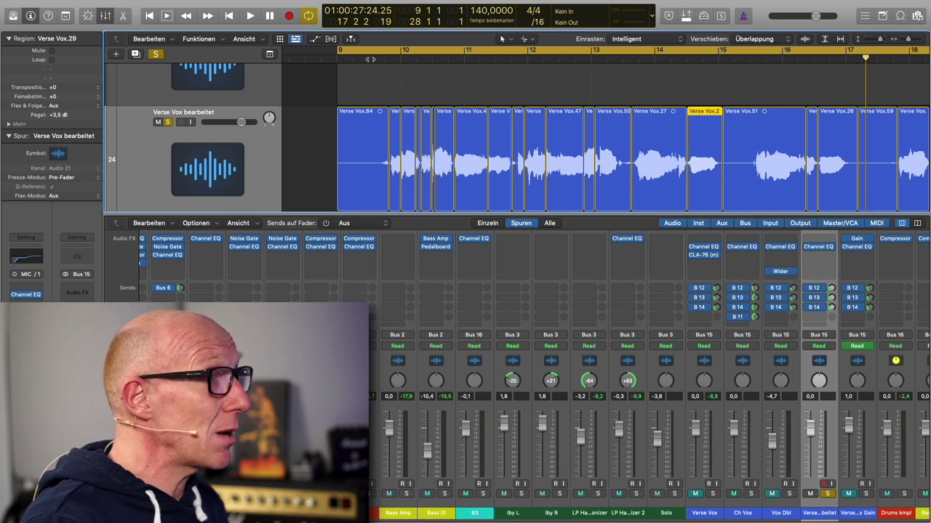
left_click(369, 59)
key("space")
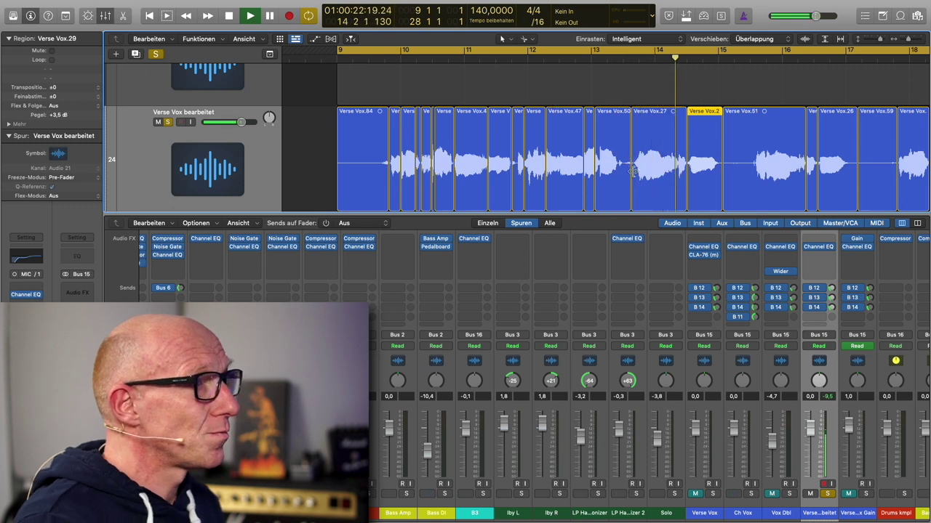
key("space")
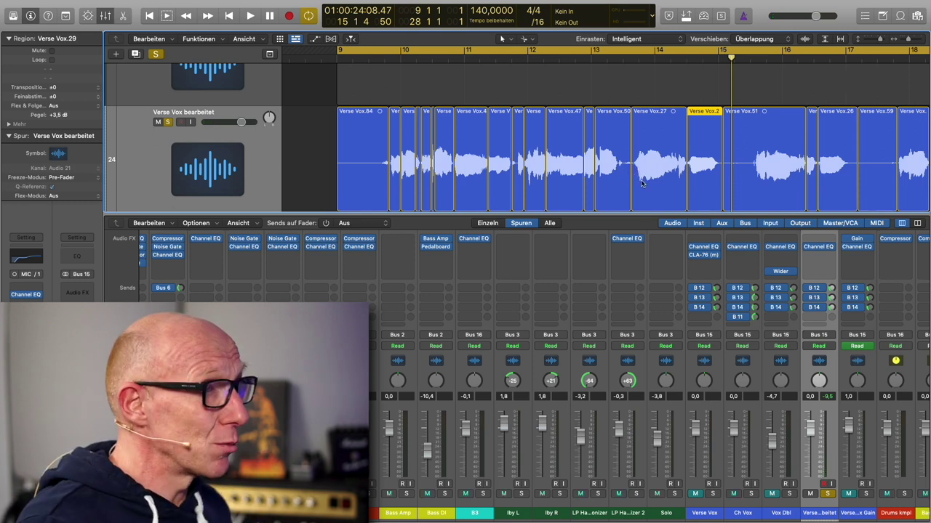
- Copy the CLA-76 compressor from the Verse Vox channel to the slot below Channel EQ on Verse Vox bearbeitet
scroll(669, 291, "right", 2)
mouse_move(681, 254)
left_click_drag(681, 255, 796, 258)
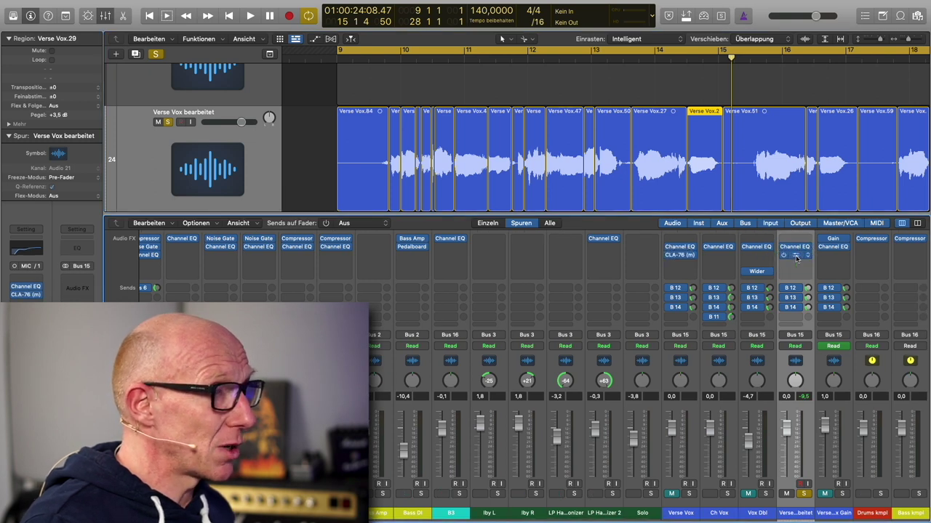
- Open the copied CLA-76 clear of the regions, watch its gain reduction meter while the soloed vocal plays, and close it
left_click(796, 256)
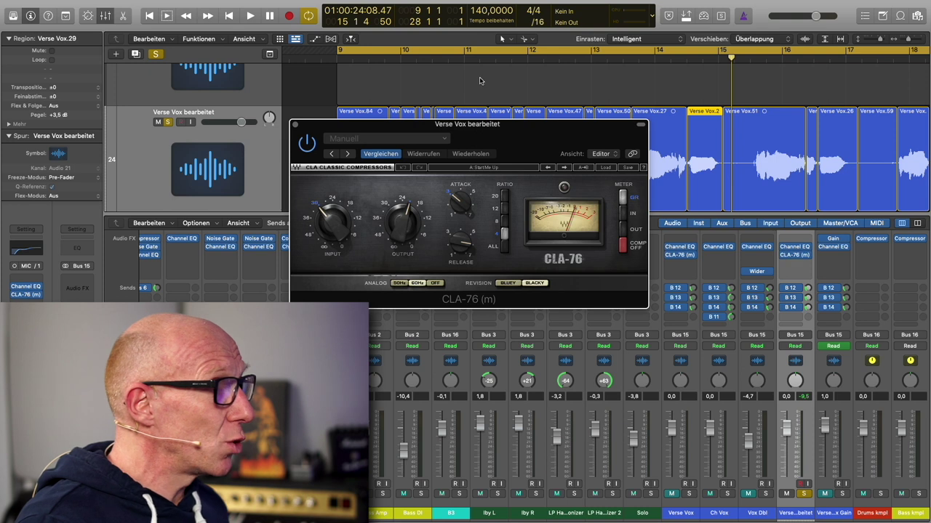
left_click_drag(525, 127, 632, 185)
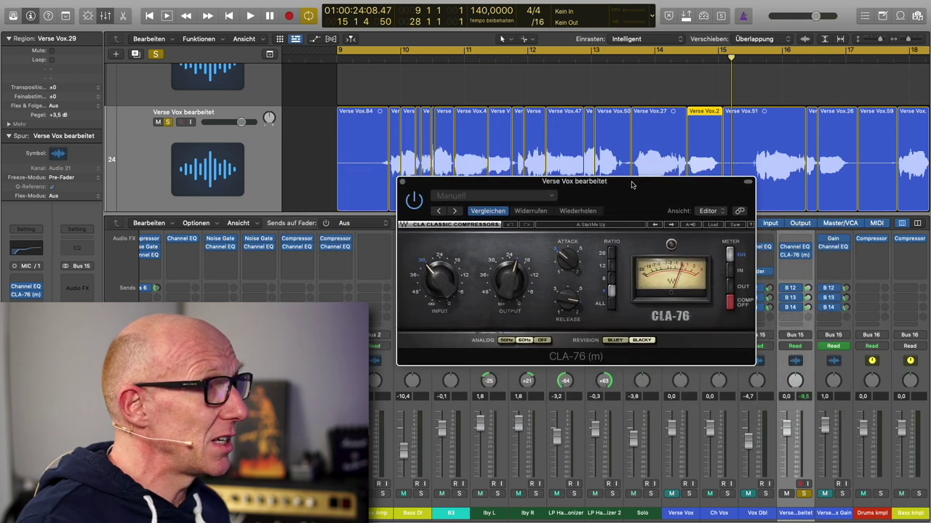
key("space")
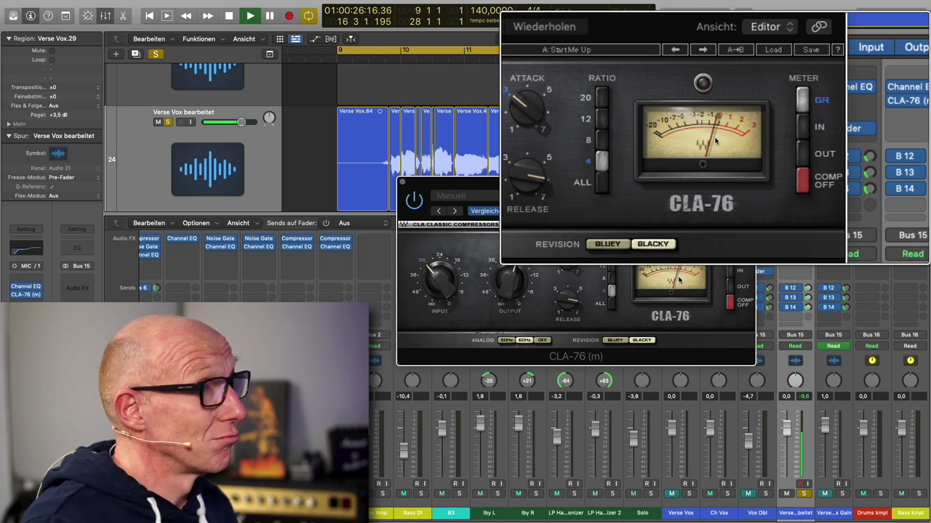
key("space")
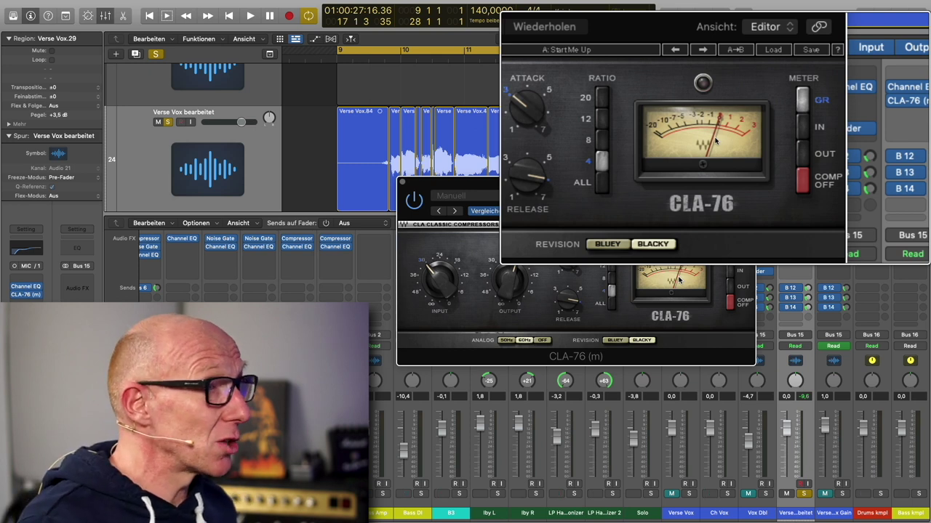
left_click(404, 183)
- Unsolo Verse Vox bearbeitet and listen to the compressed vocal in the full mix from bar 9 to bar 17
left_click(168, 122)
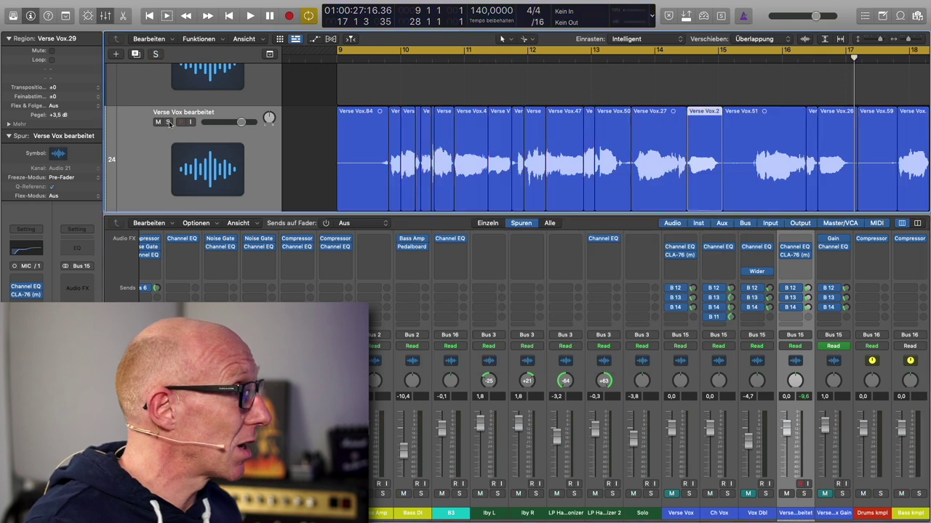
key("Return")
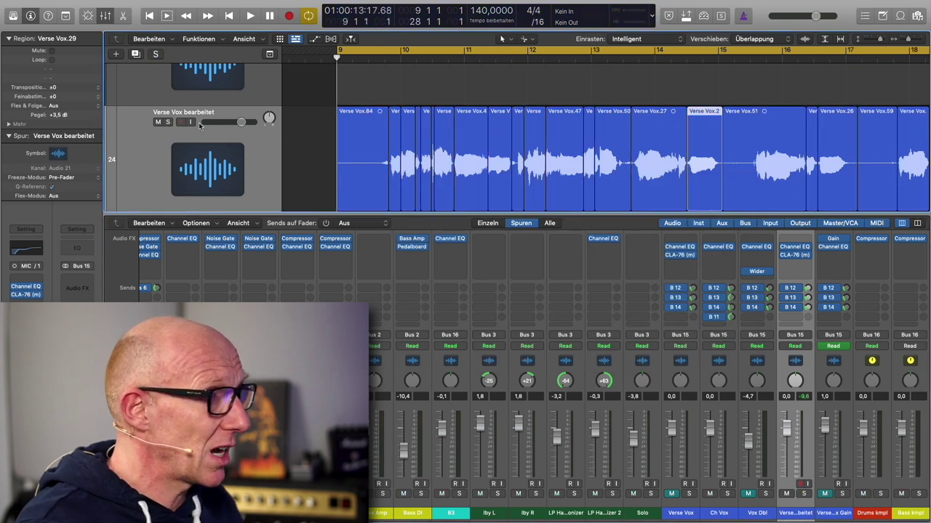
key("space")
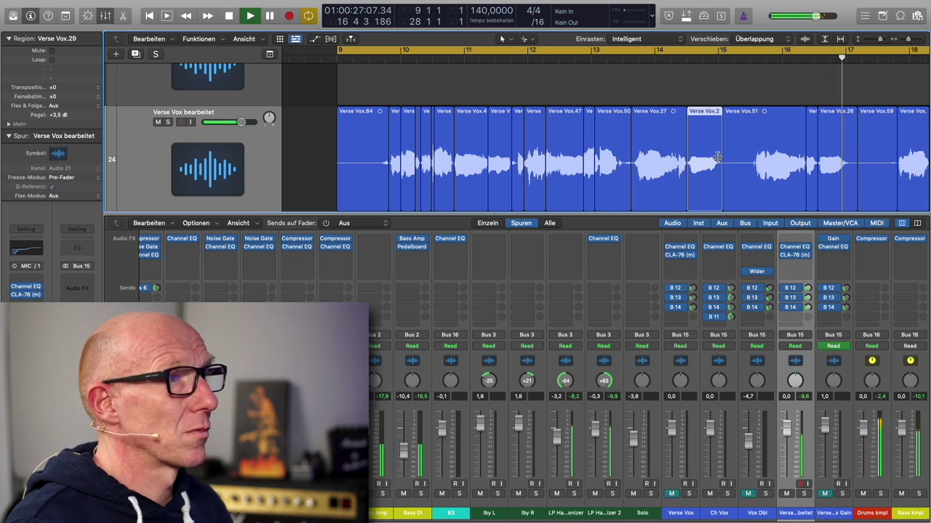
key("space")
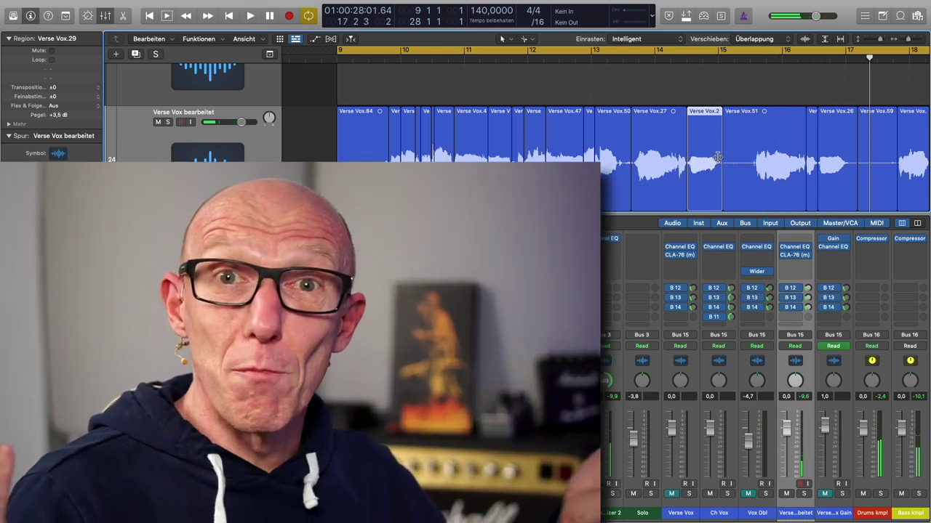